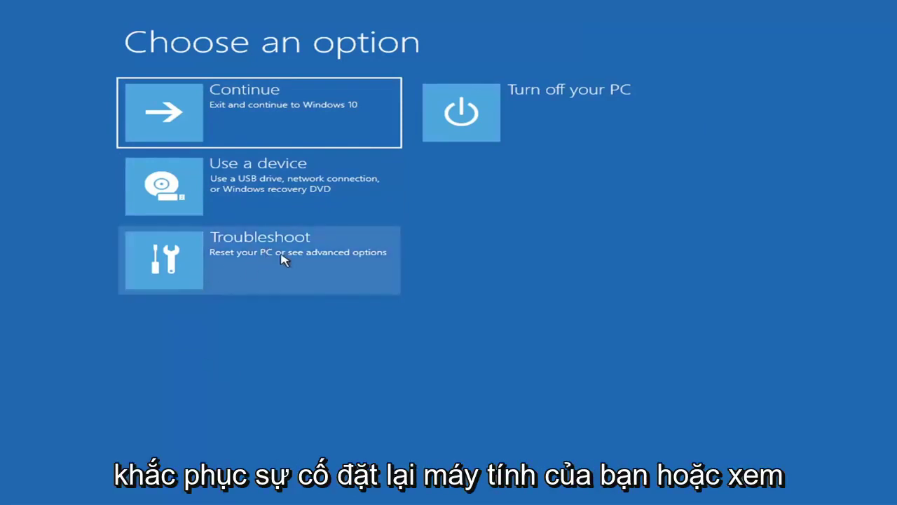
Run Startup Repair from the advanced troubleshooting options.
left_click(334, 267)
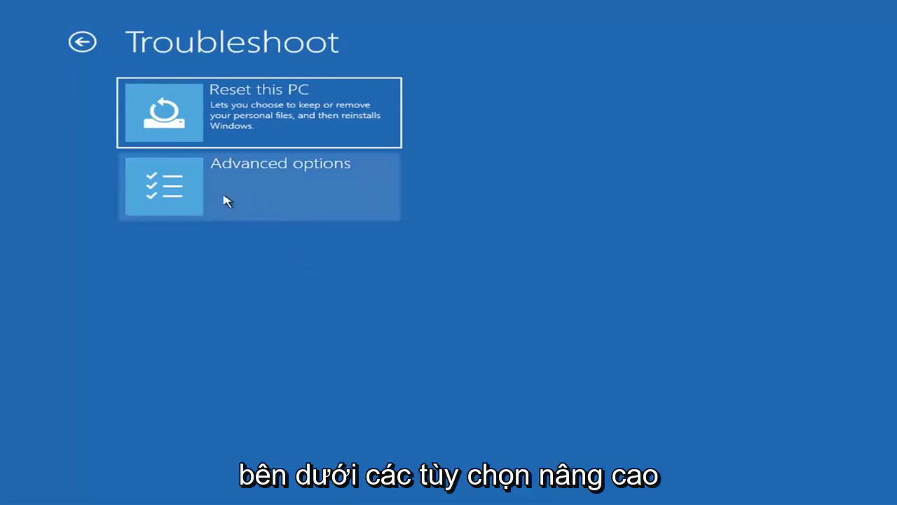
left_click(281, 191)
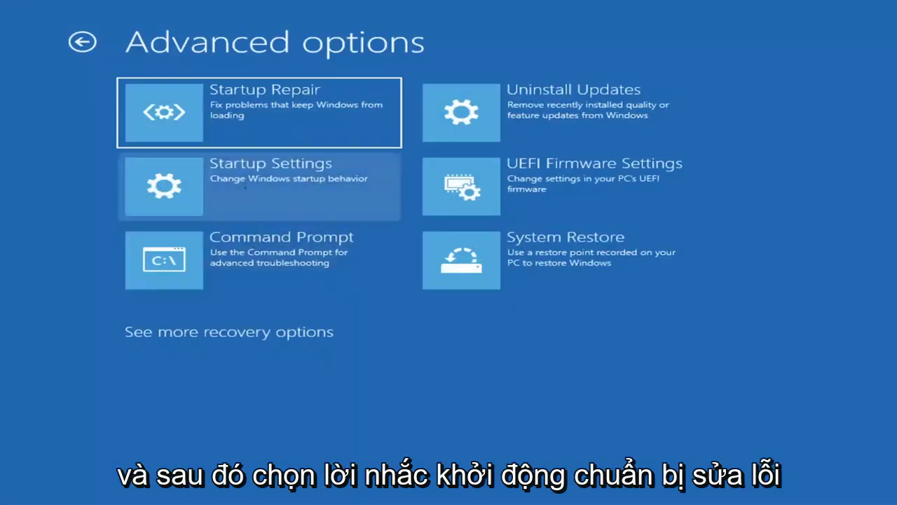
left_click(235, 124)
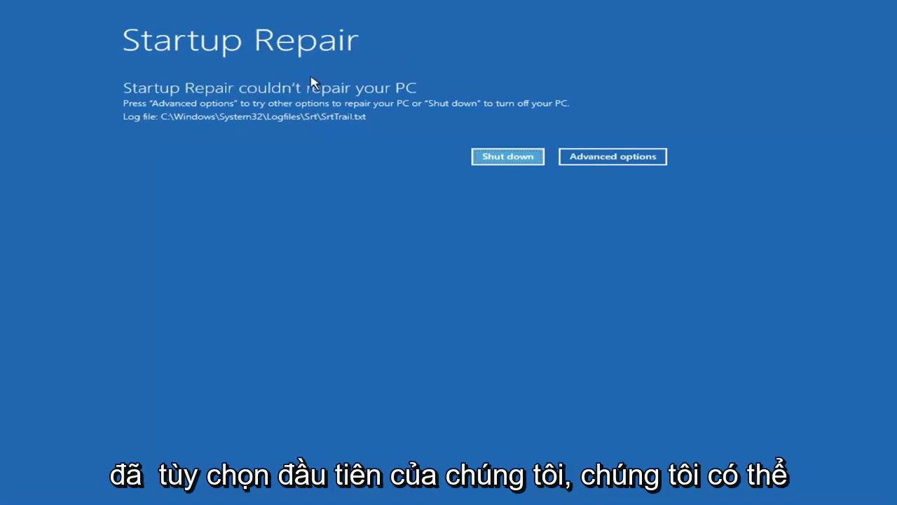
Return from Startup Repair to the advanced troubleshooting options and review the Startup Settings available through a restart.
left_click(633, 156)
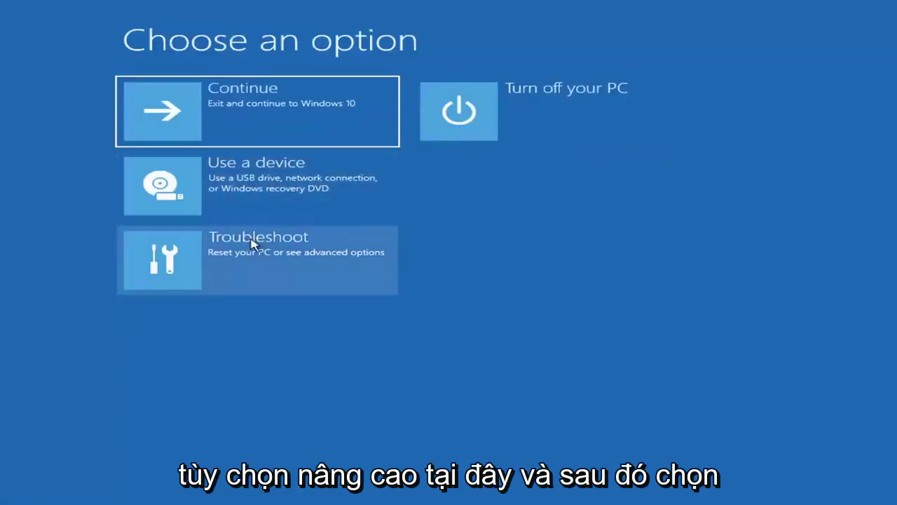
left_click(226, 270)
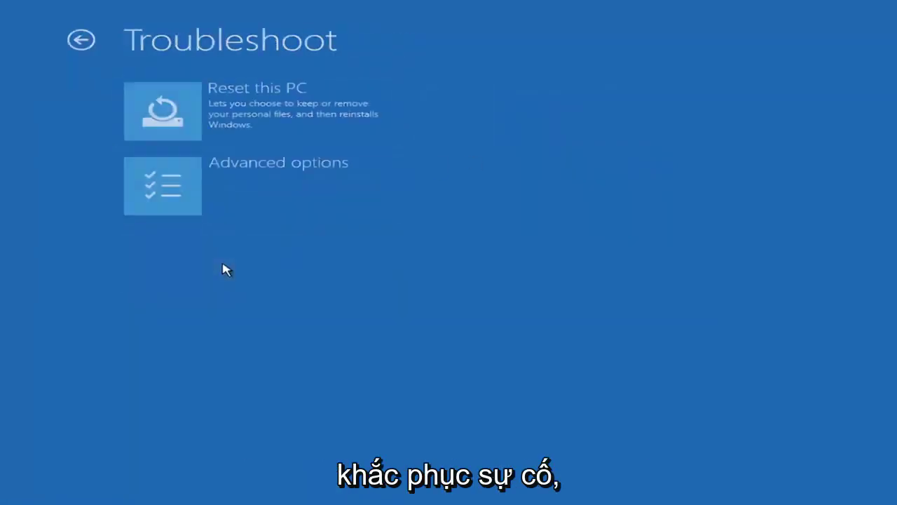
left_click(234, 195)
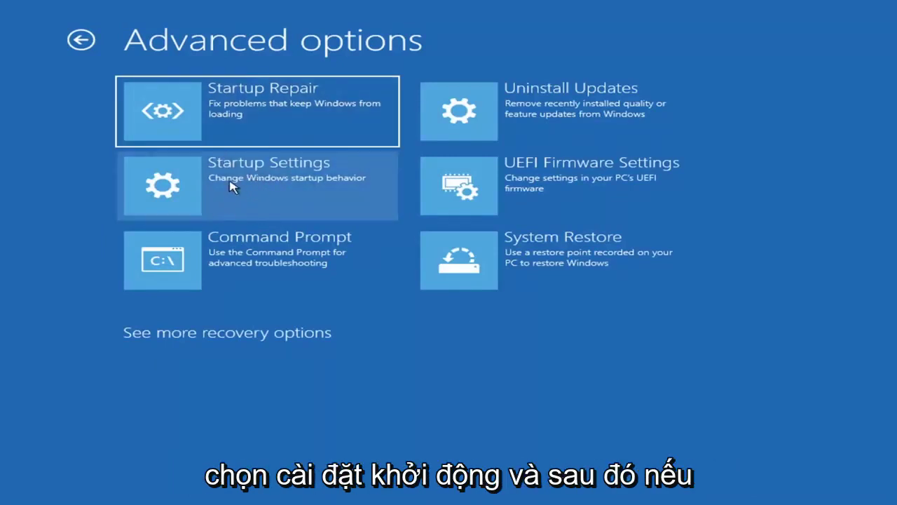
left_click(232, 187)
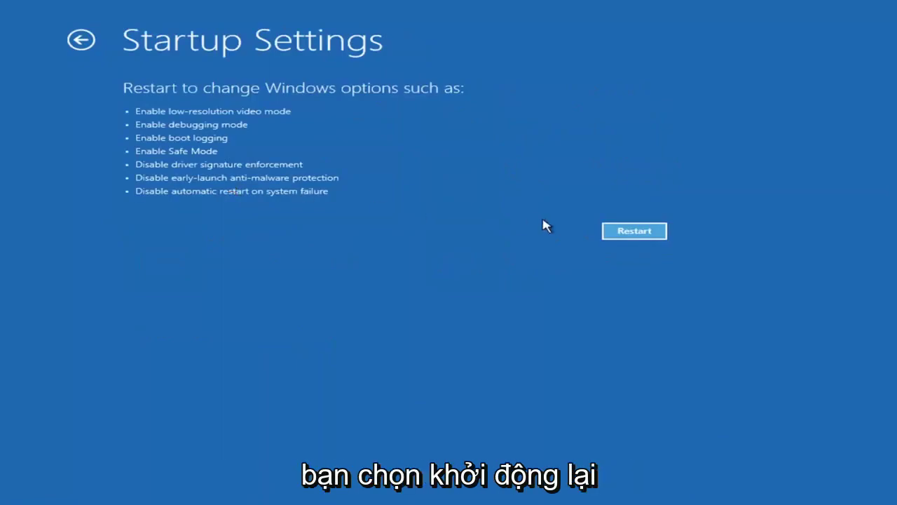
left_click(638, 233)
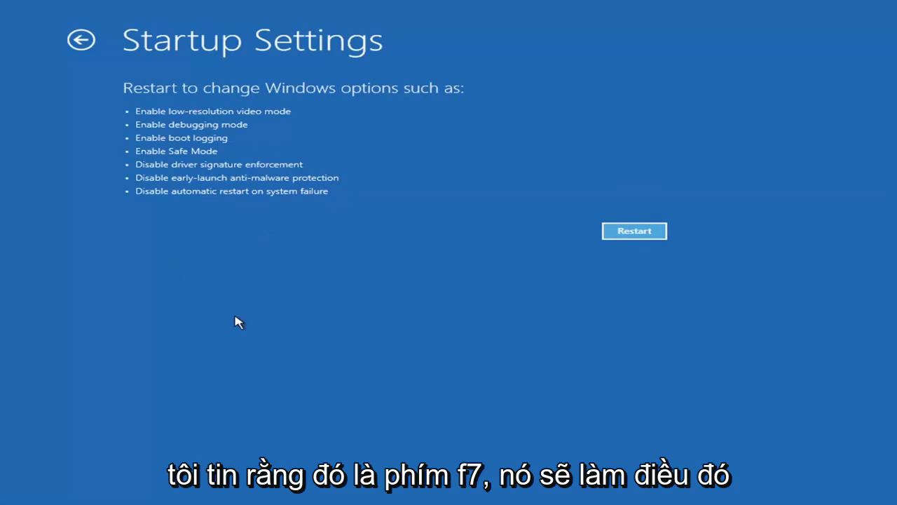
left_click(645, 230)
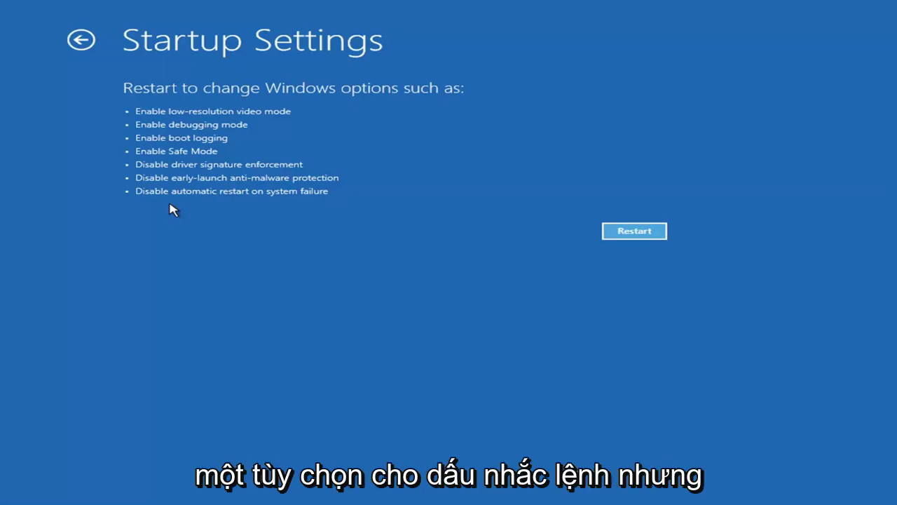
Leave Startup Settings, view the Uninstall Updates choices, and return to the advanced options.
left_click(71, 40)
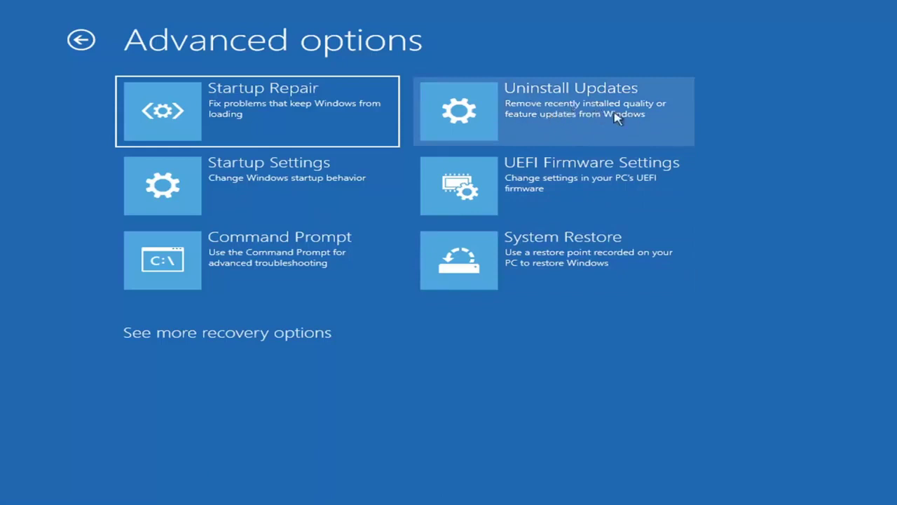
left_click(527, 116)
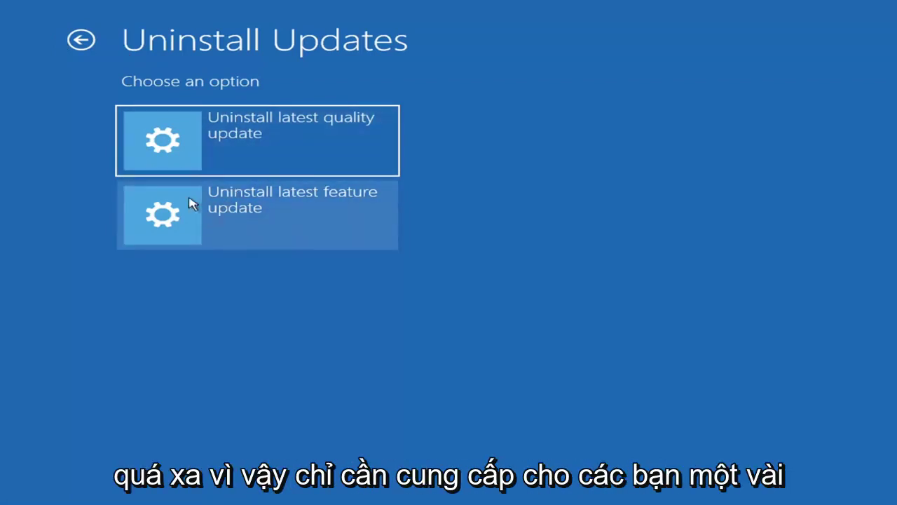
left_click(81, 40)
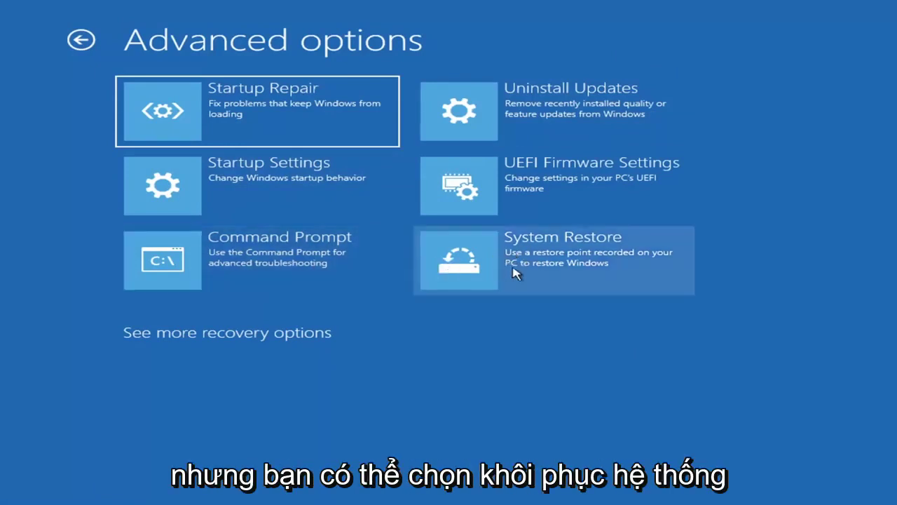
Restore the system to the "Before Updates" restore point of 7/9/2021 12:37:05 PM, restart the computer, and dismiss the completion message.
left_click(560, 275)
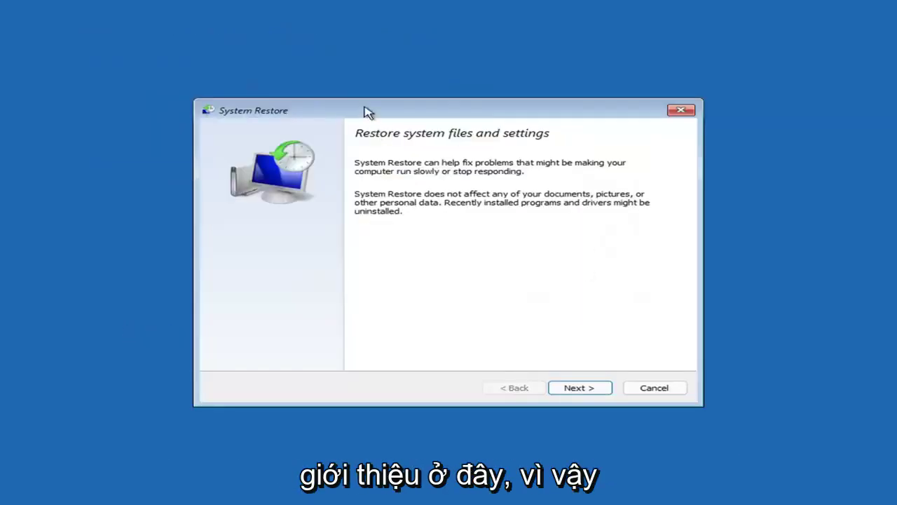
left_click(570, 387)
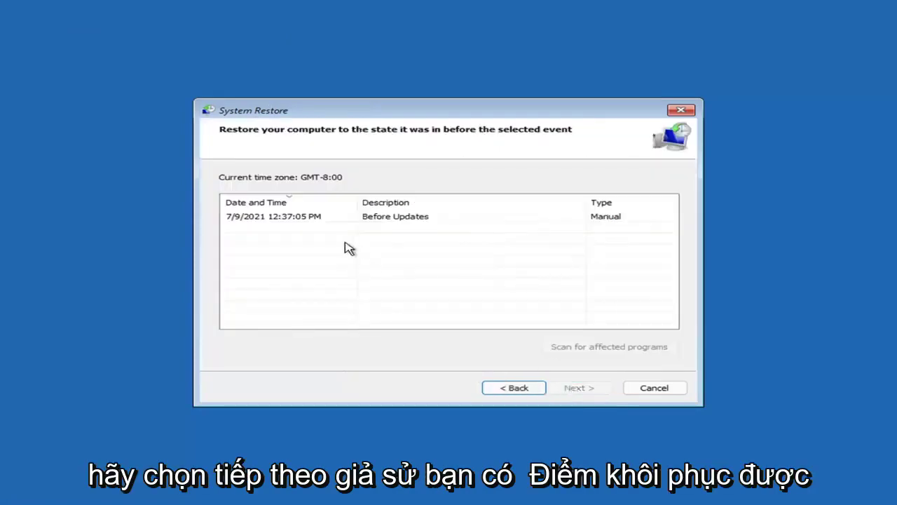
left_click(274, 218)
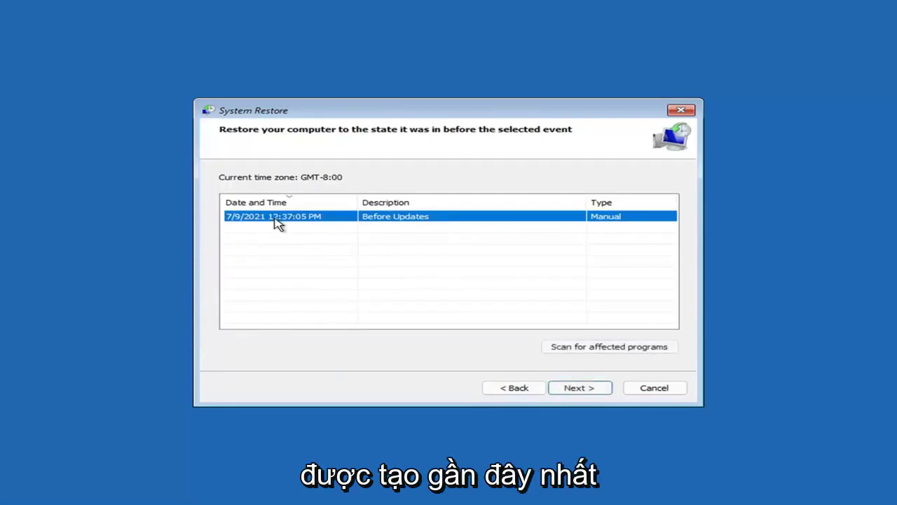
left_click(592, 391)
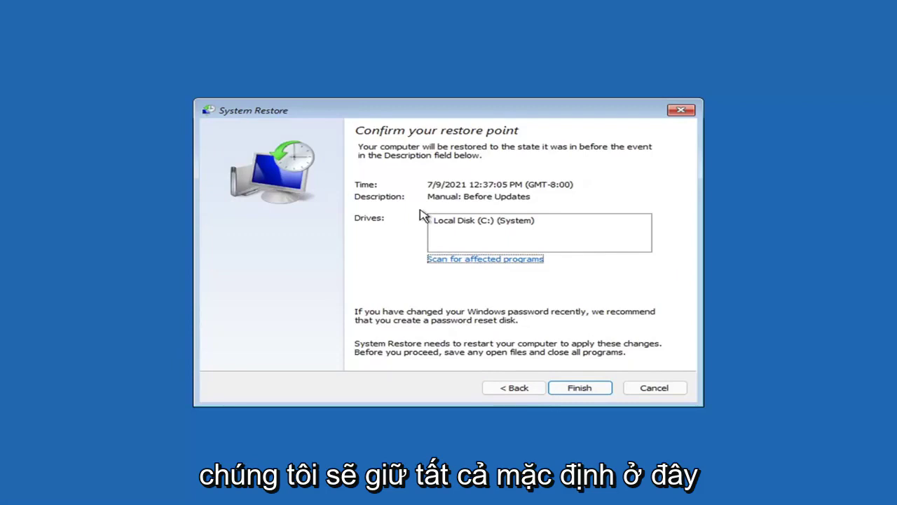
left_click(580, 394)
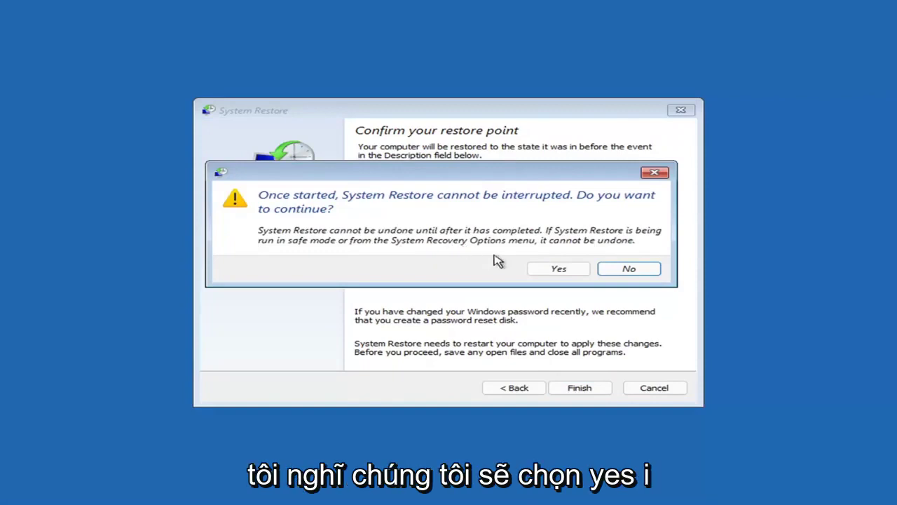
left_click(560, 272)
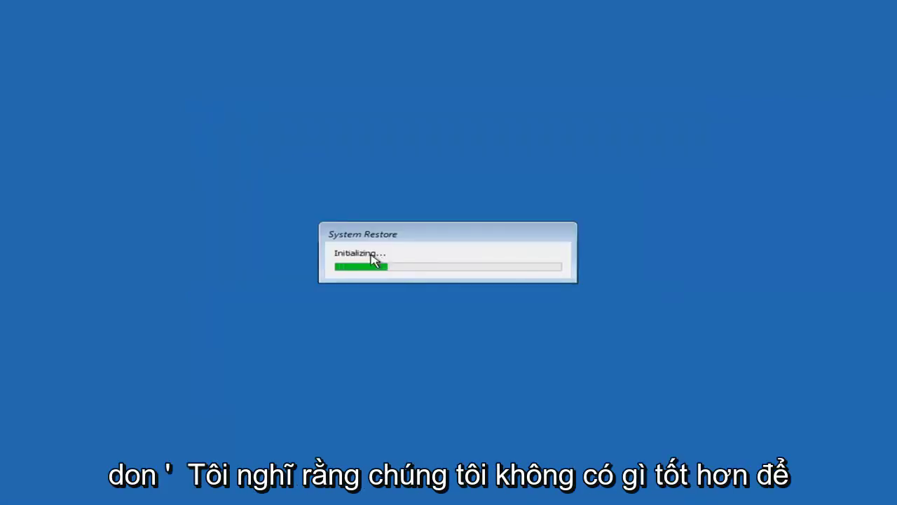
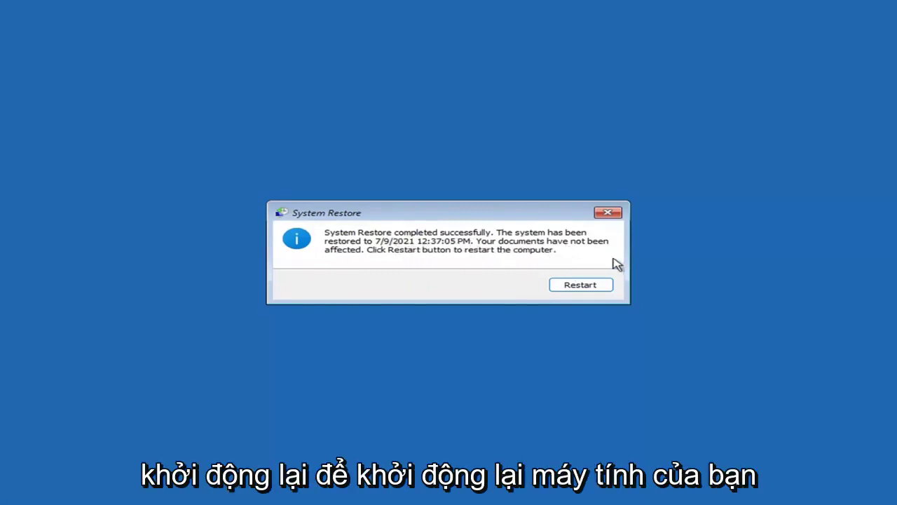
left_click(574, 286)
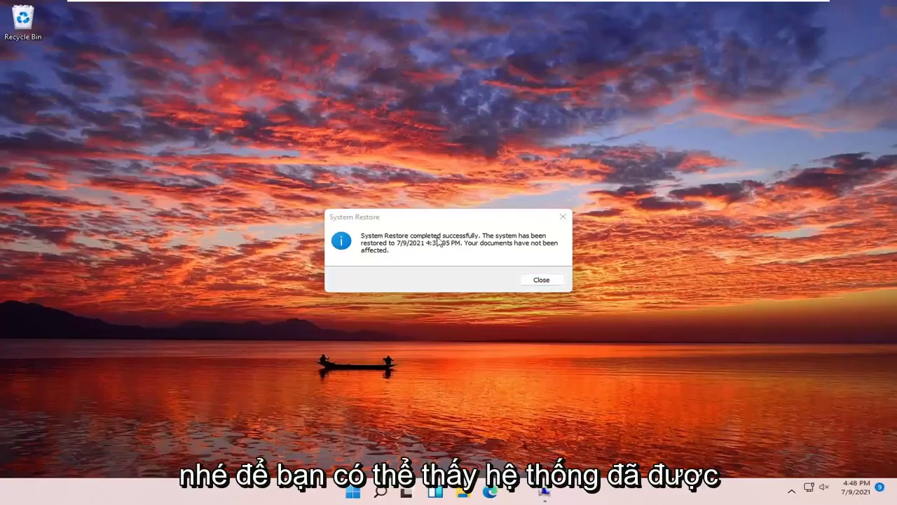
left_click(563, 216)
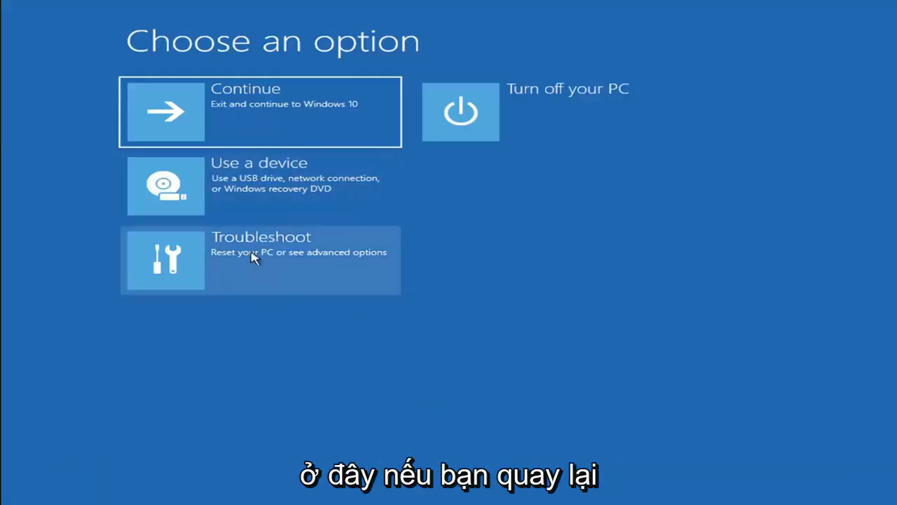
View the Reset this PC choices for keeping or removing files, and return to the initial recovery options.
left_click(262, 266)
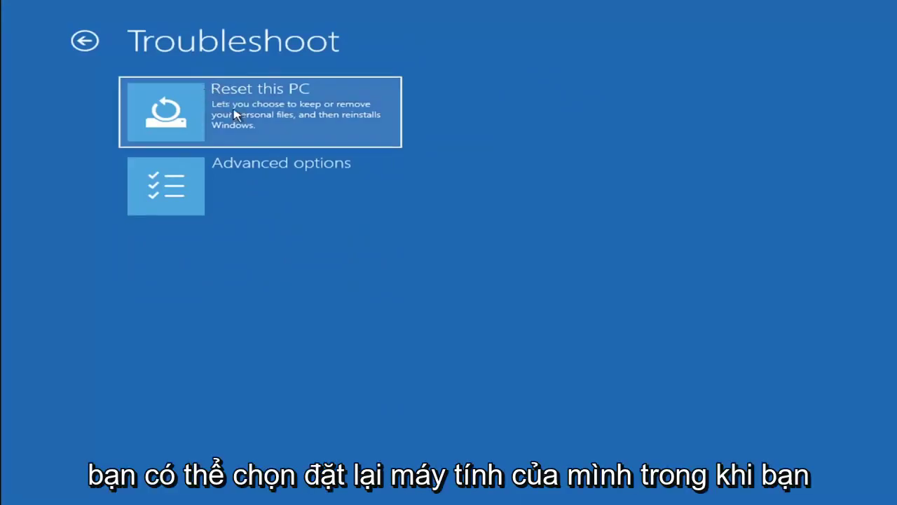
left_click(295, 127)
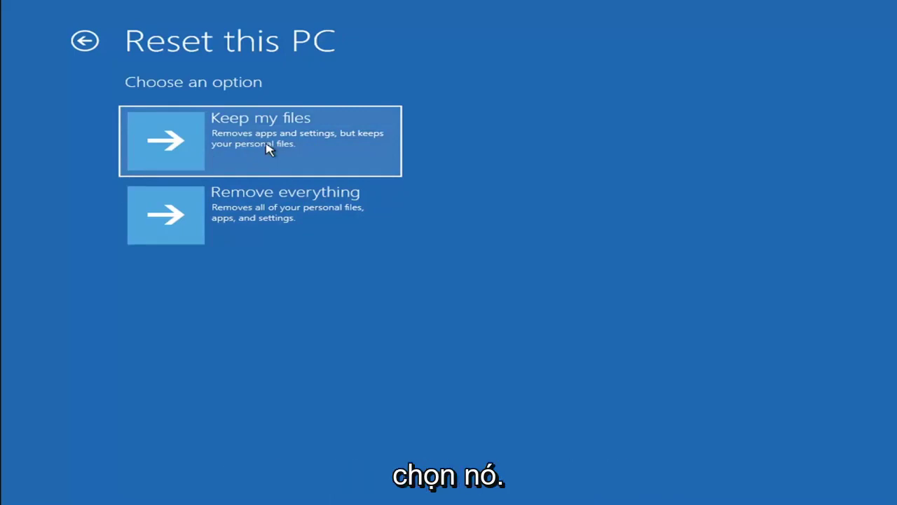
left_click(87, 42)
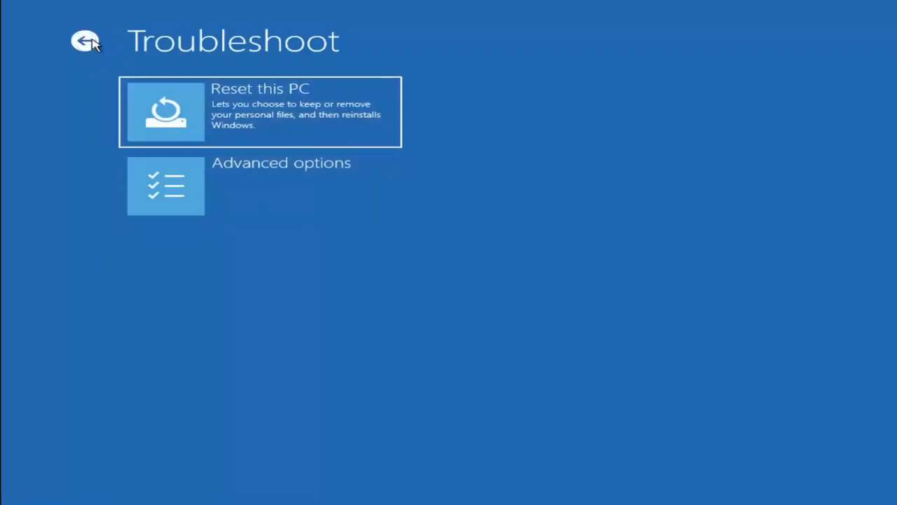
left_click(85, 42)
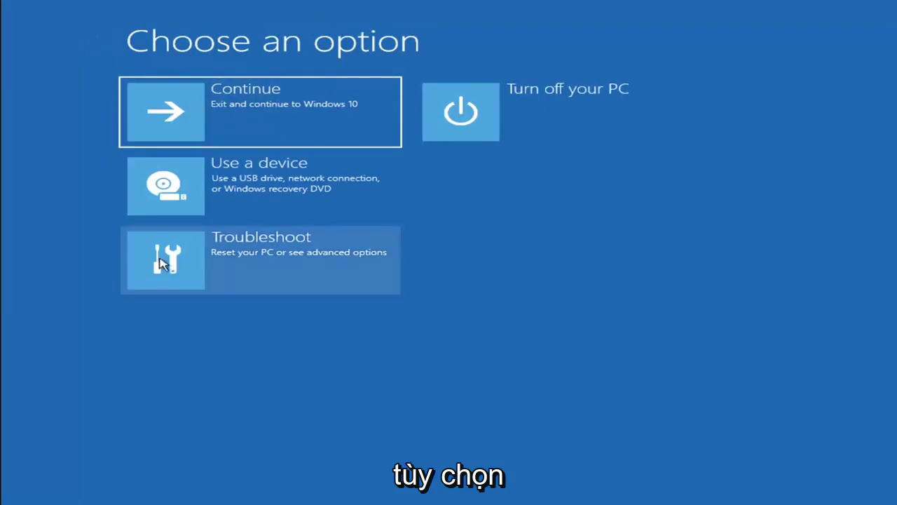
Open Command Prompt from the advanced troubleshooting options.
left_click(272, 263)
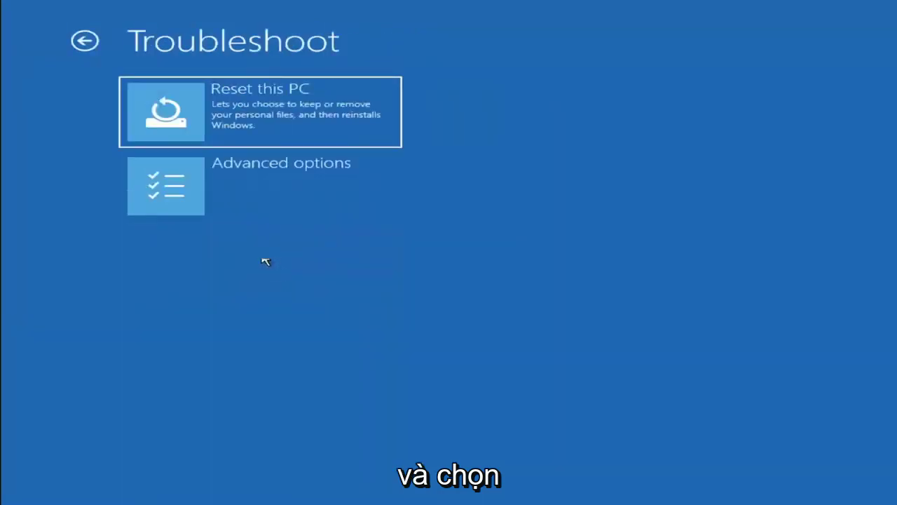
left_click(274, 193)
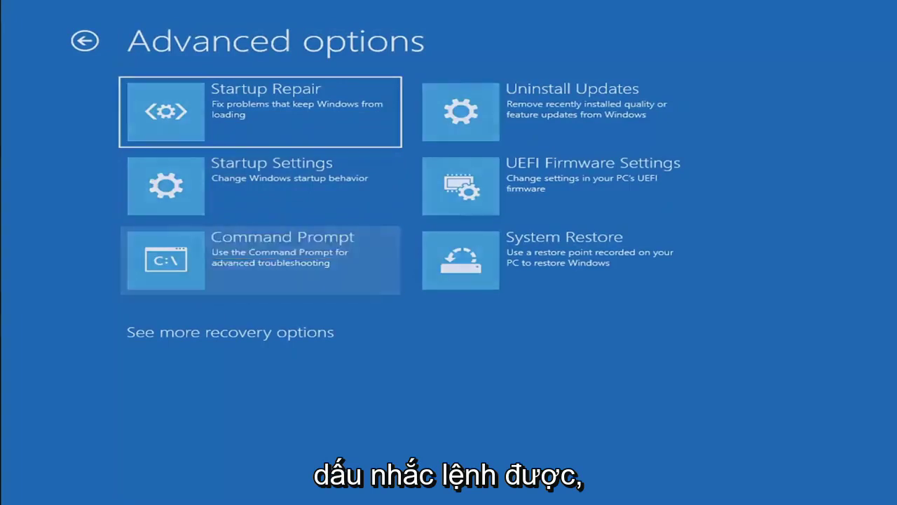
left_click(225, 275)
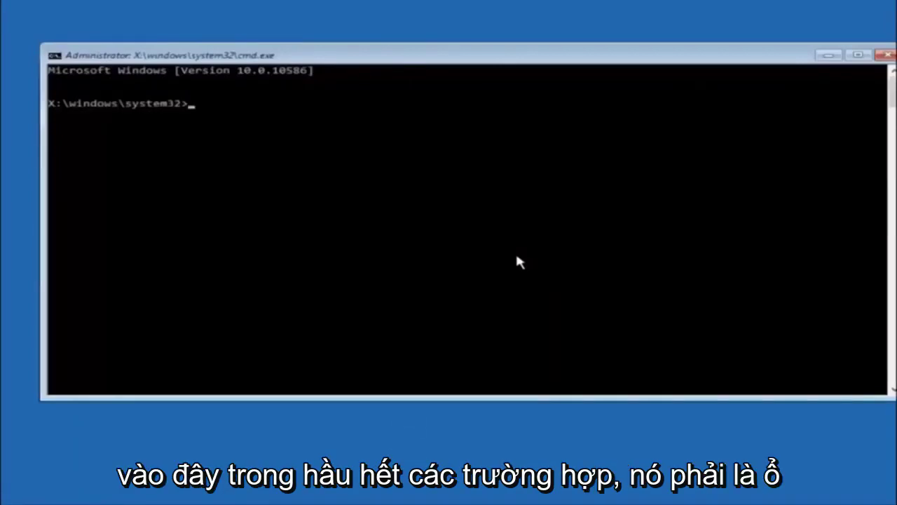
Switch to the C: drive and list its root directory with the dir command.
type("c")
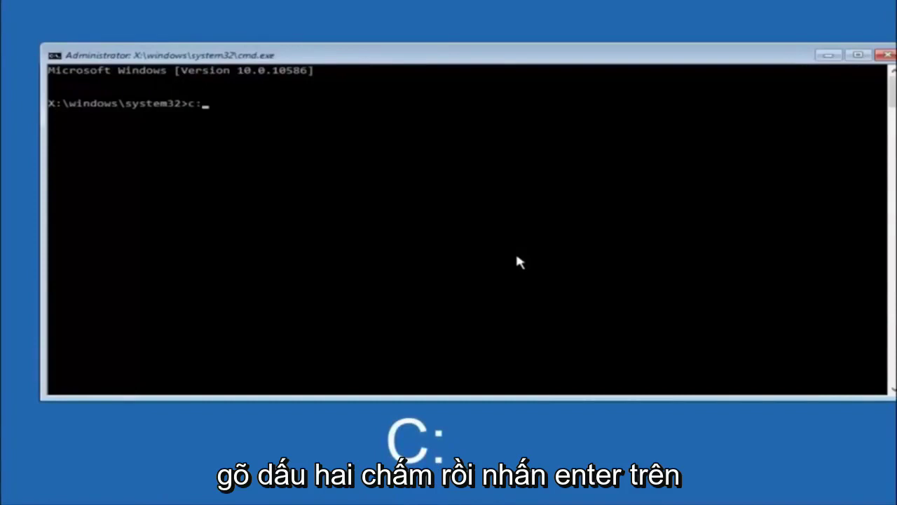
type(":")
key("Return")
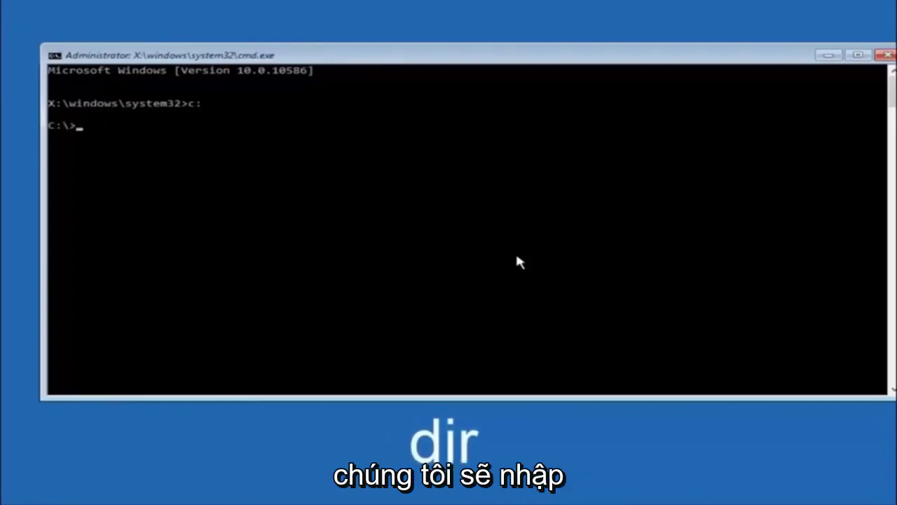
type("dir")
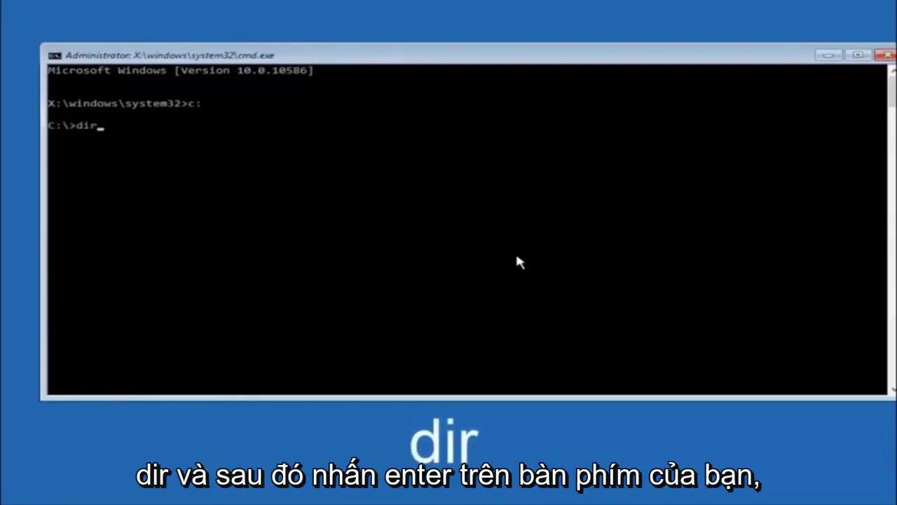
key("Return")
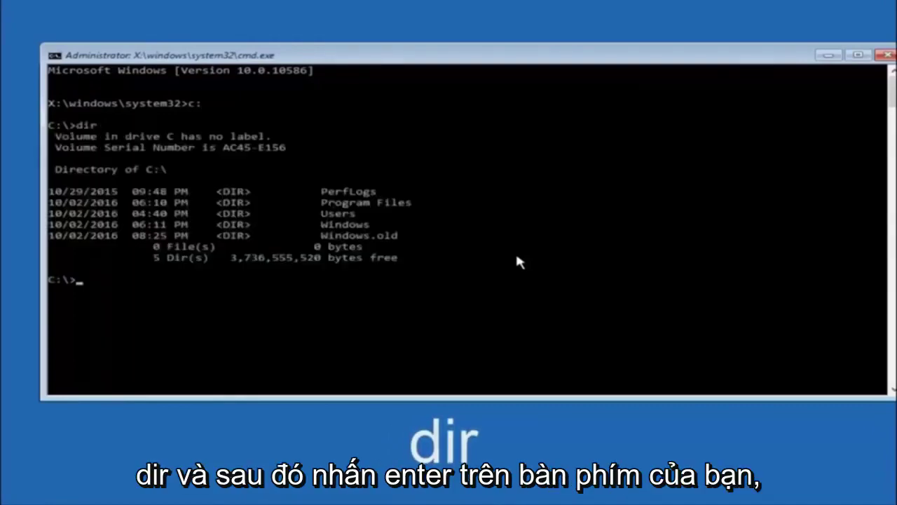
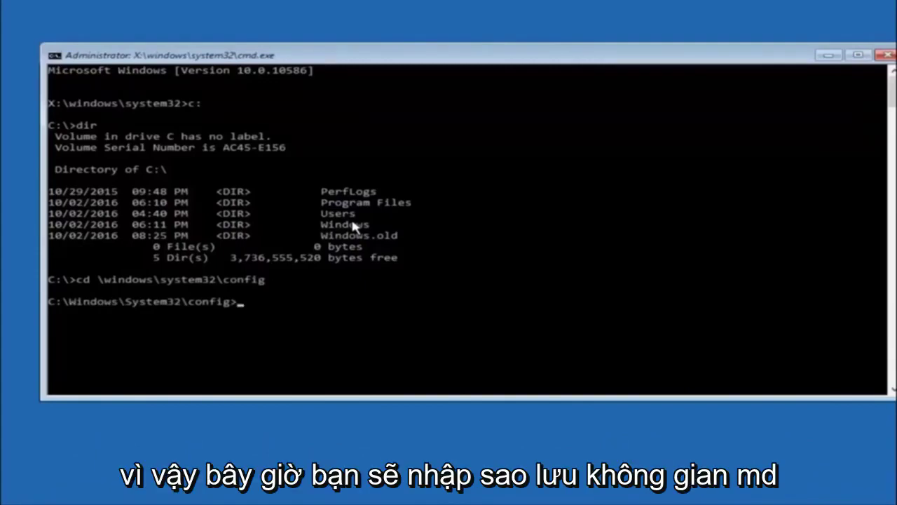
Create a folder named backup inside C:\Windows\System32\config with the md command.
type("md")
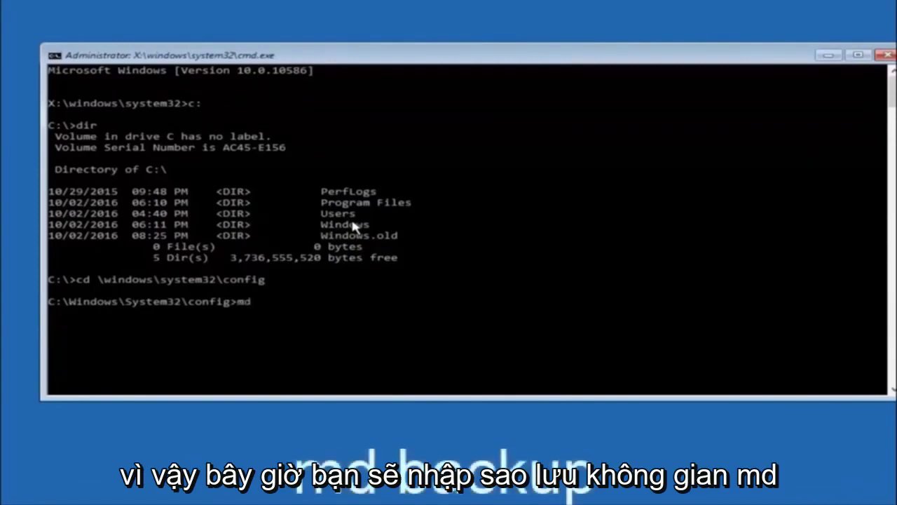
type(" backup")
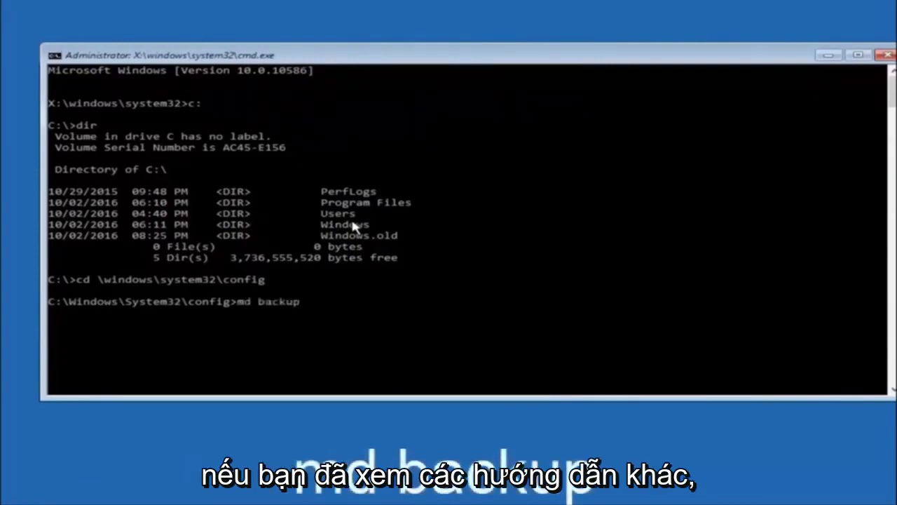
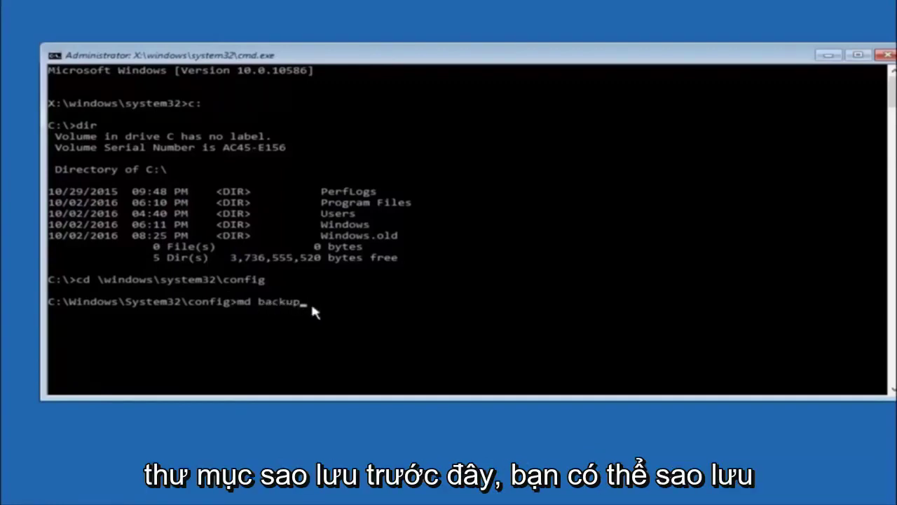
type("1")
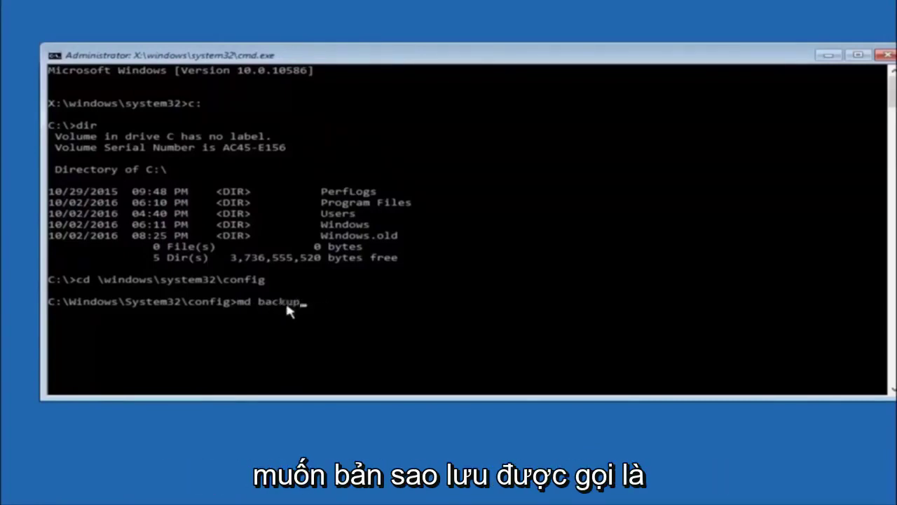
key("Return")
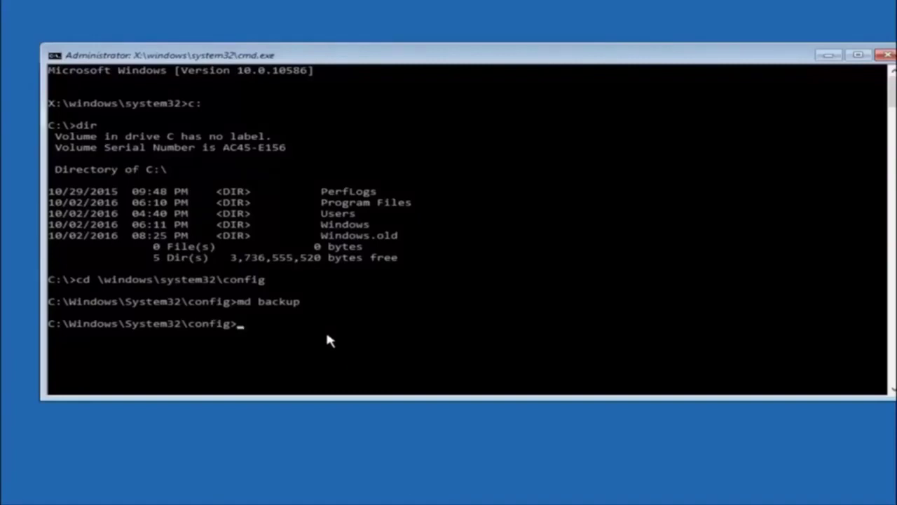
Copy all files of the config directory into the backup folder with copy *.* backup.
type("copy")
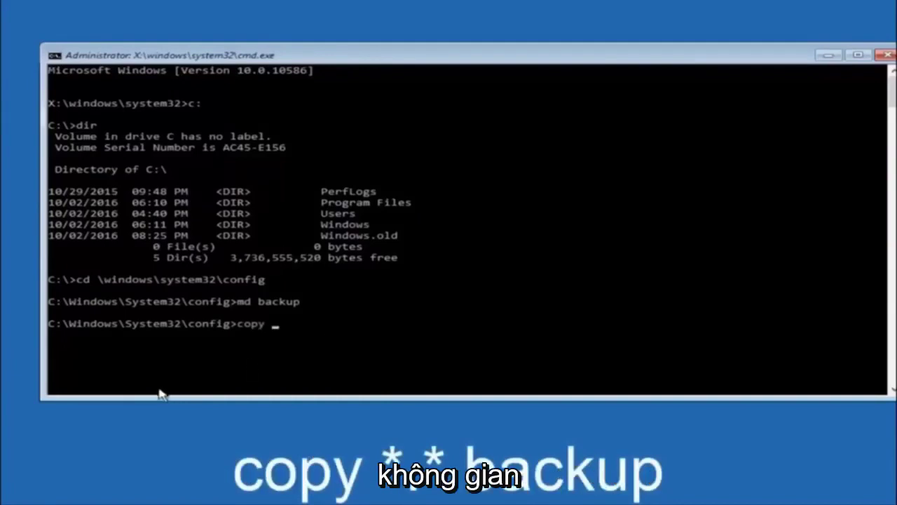
type(" *")
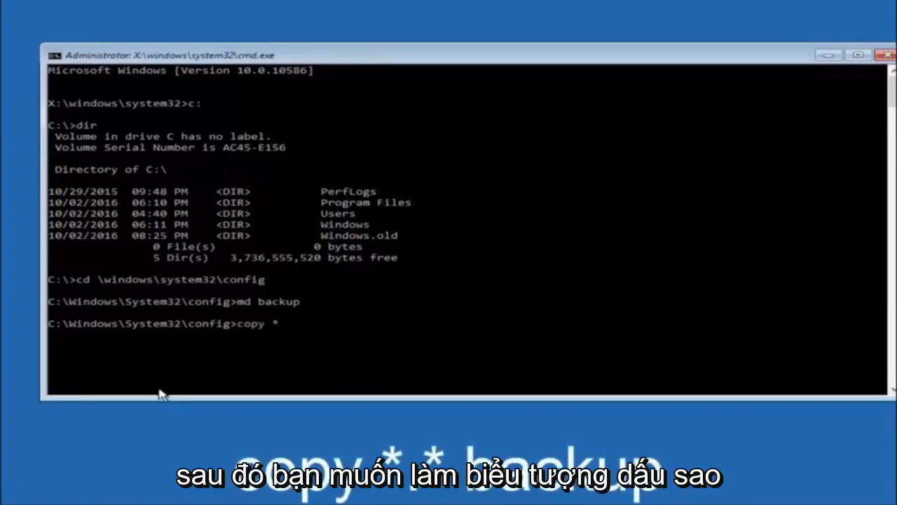
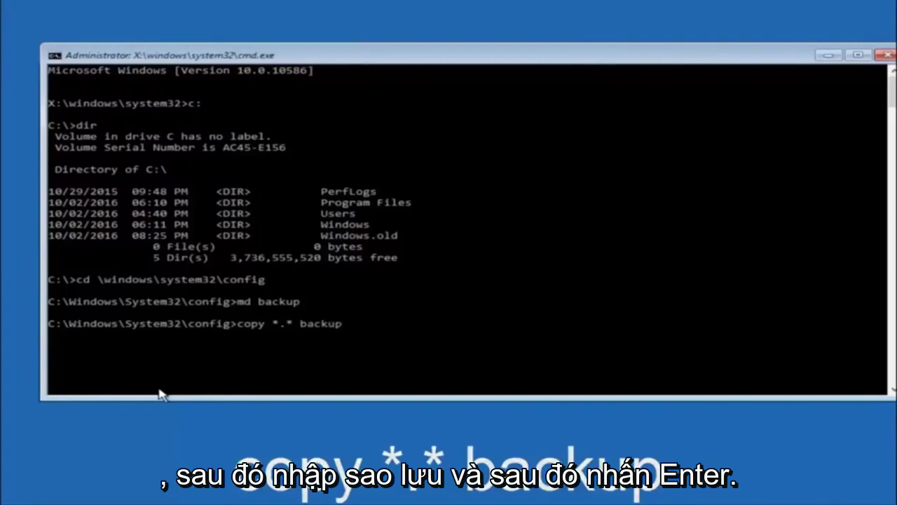
key("Return")
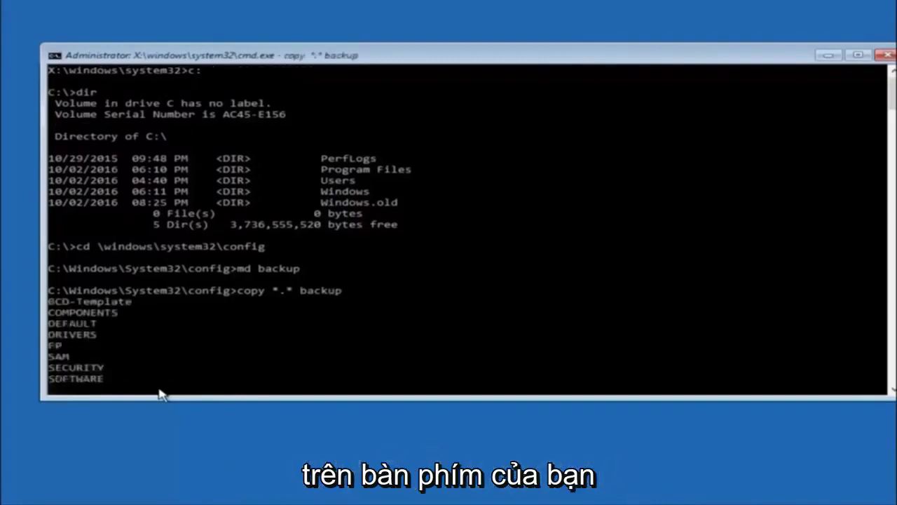
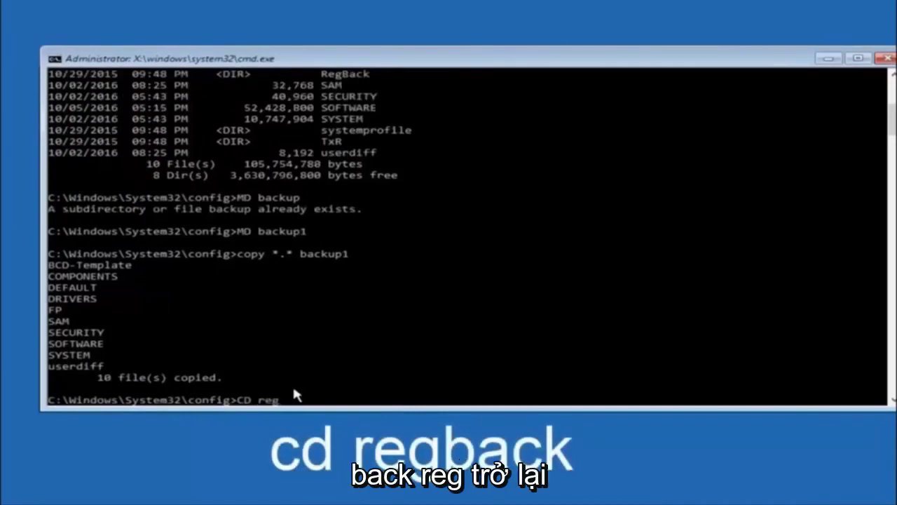
Change to the regback subdirectory of config and list its contents with the dir command.
type("back")
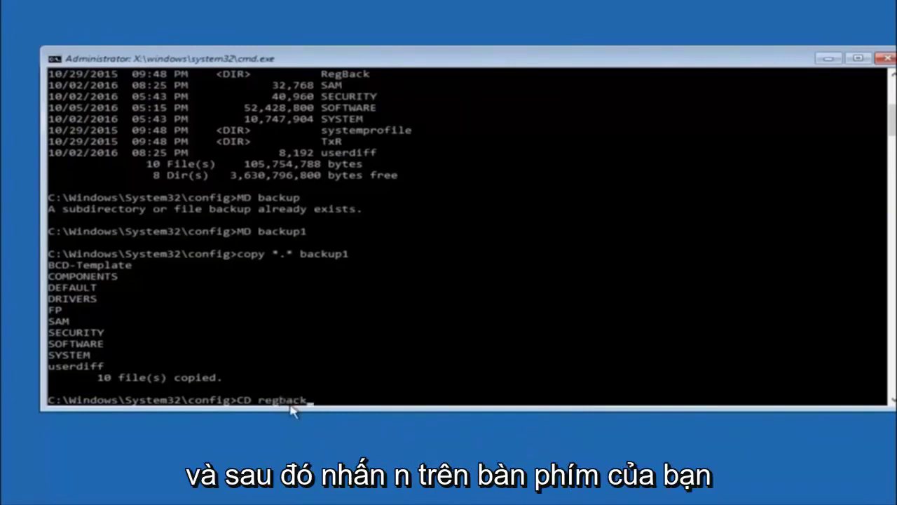
key("Return")
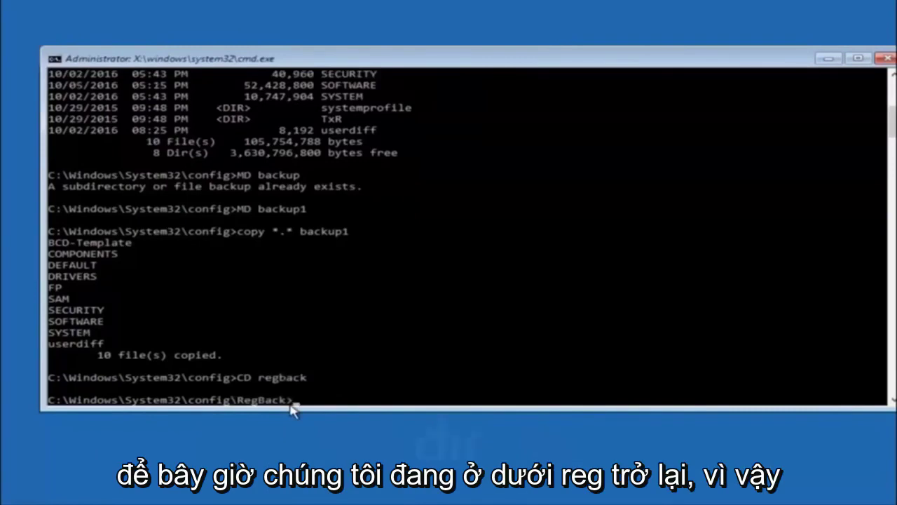
type("dir")
key("Return")
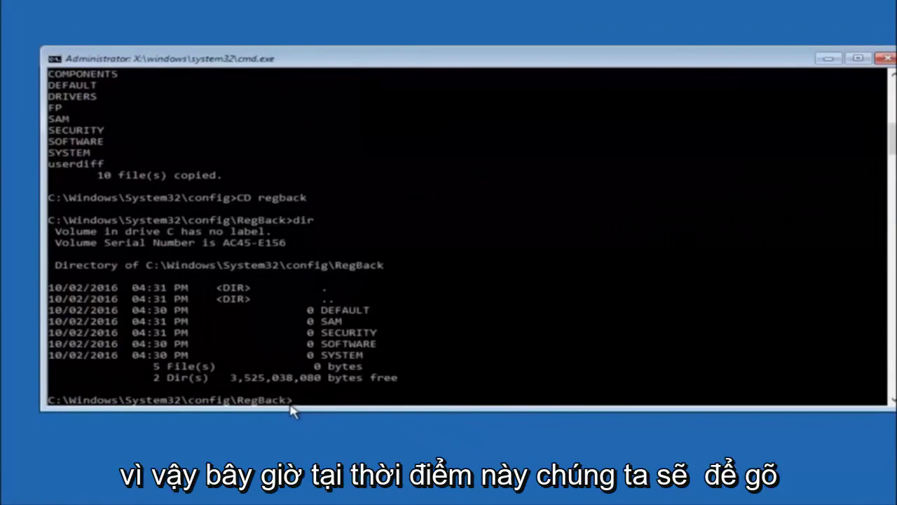
Copy all files from RegBack to the parent config directory with copy *.* ..
type("copy *.* ..")
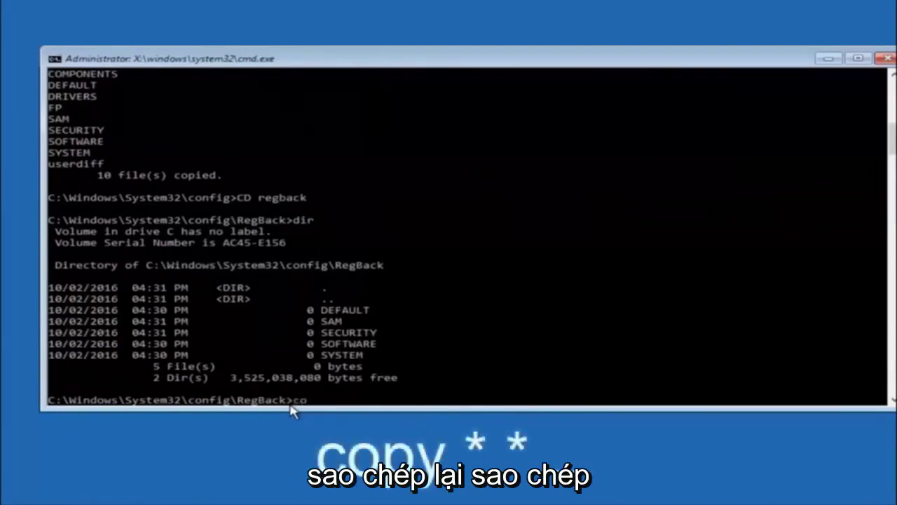
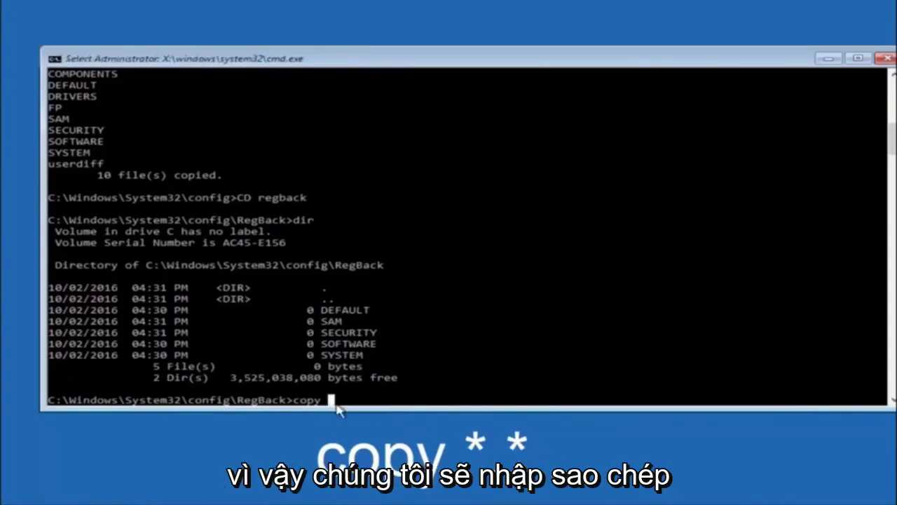
type("*.")
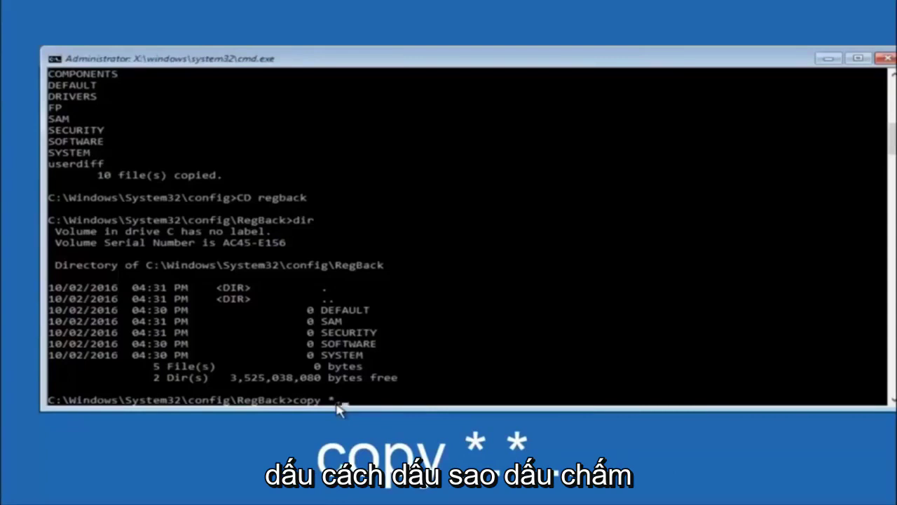
type("*")
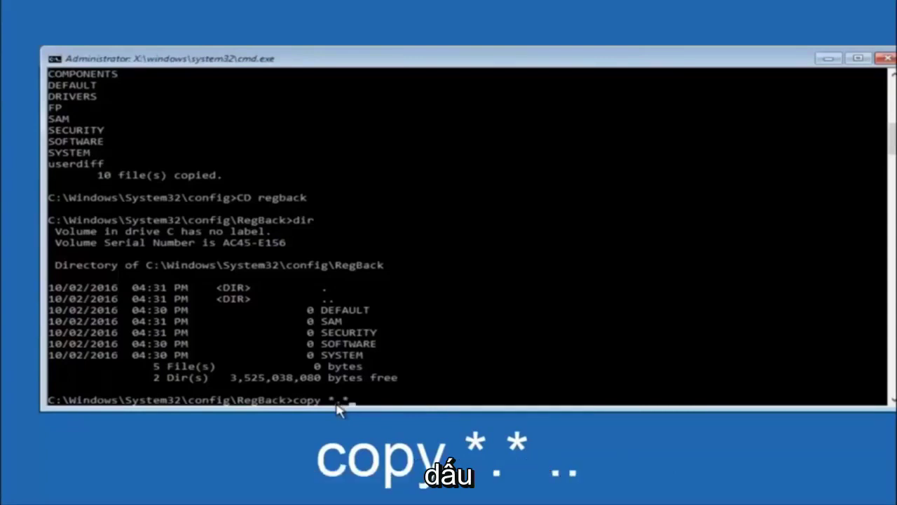
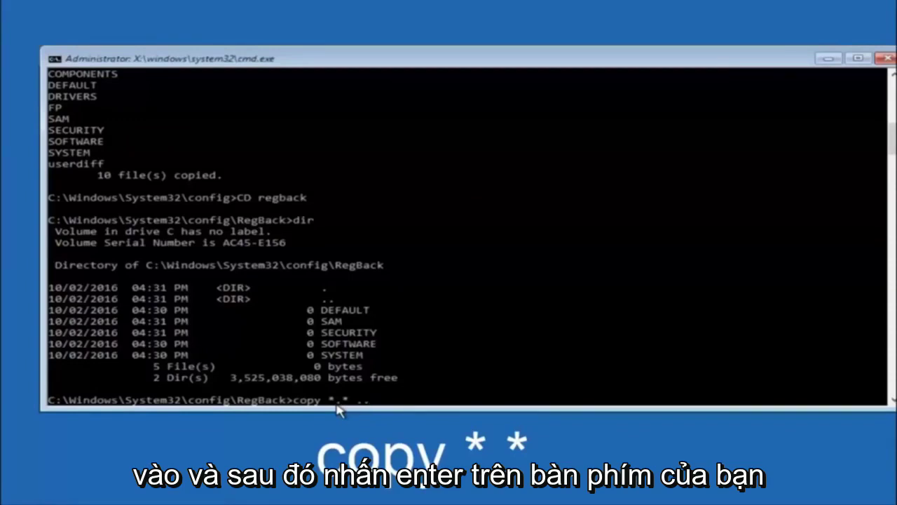
key("Return")
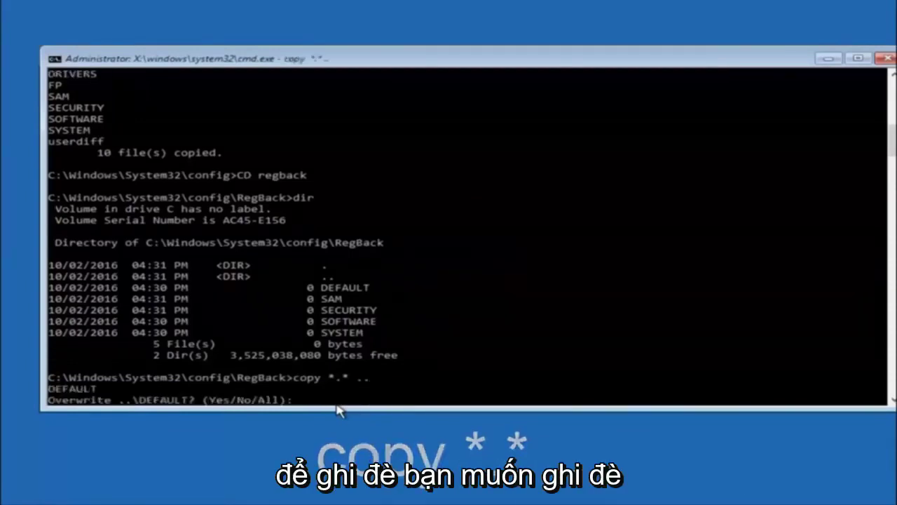